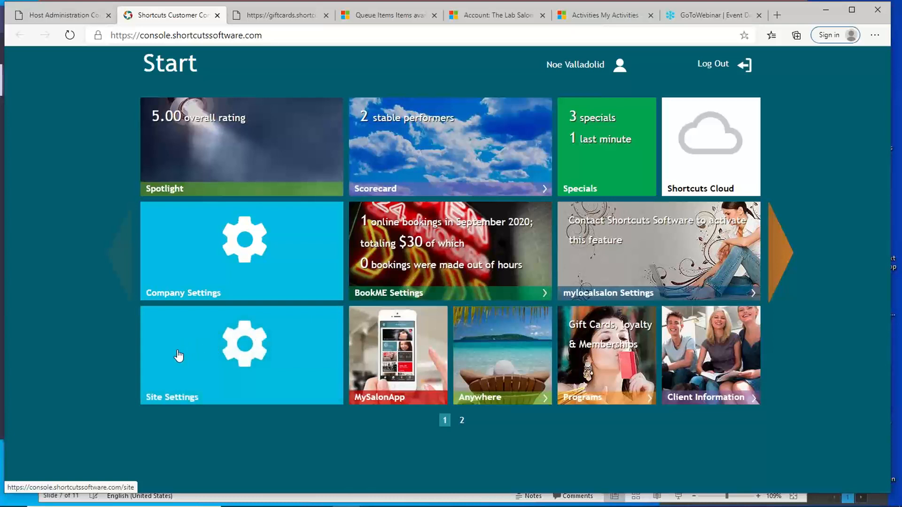
# - Begin adding a new user from the user management page in Site Settings
pyautogui.click(178, 356)
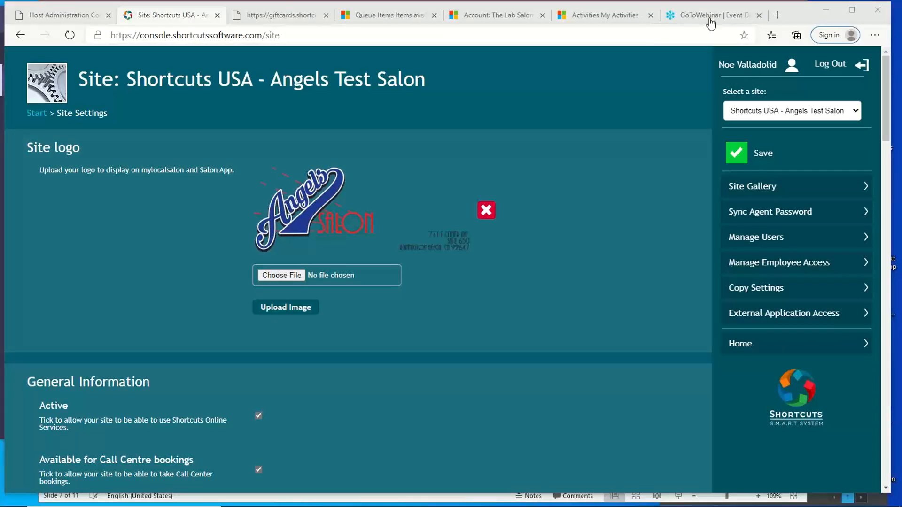
pyautogui.click(778, 240)
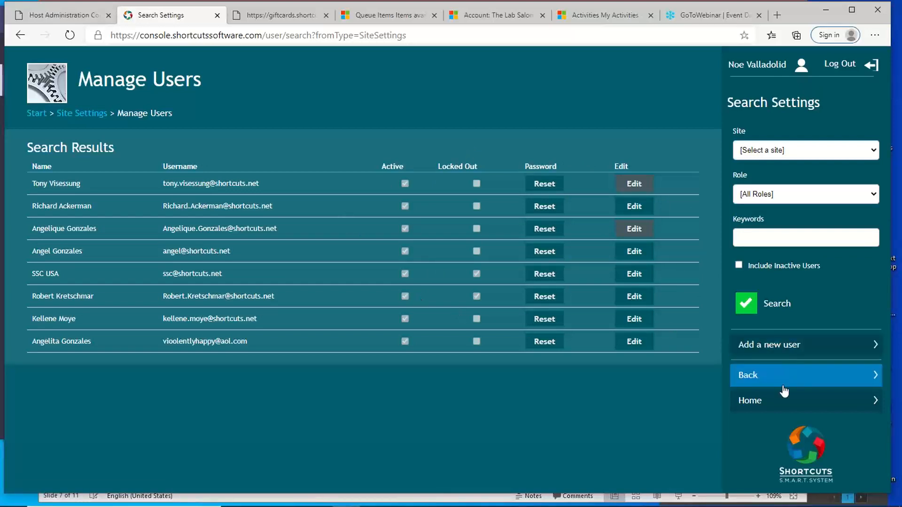
pyautogui.click(782, 350)
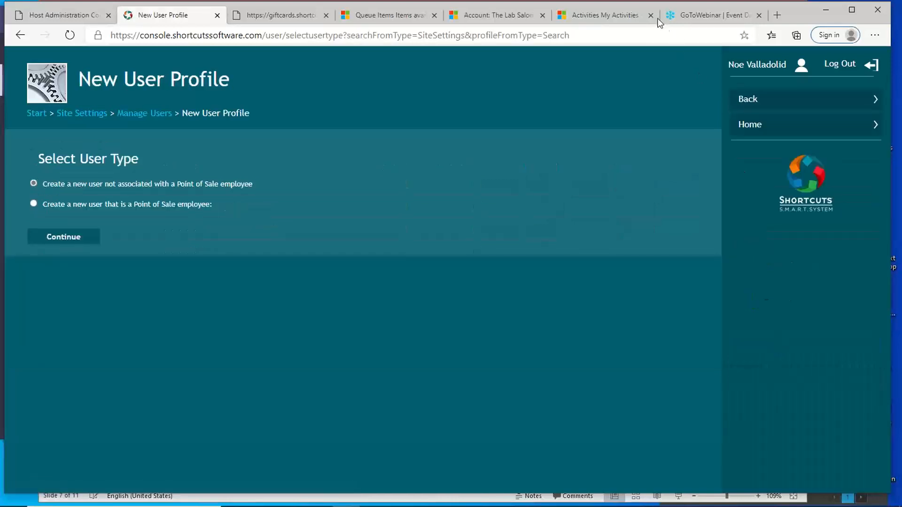
pyautogui.click(840, 23)
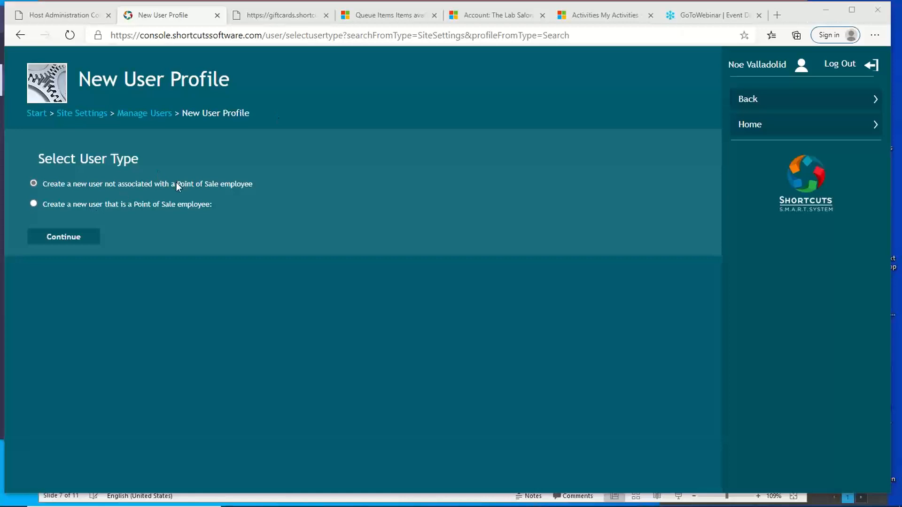
pyautogui.moveTo(176, 184); pyautogui.dragTo(143, 183)
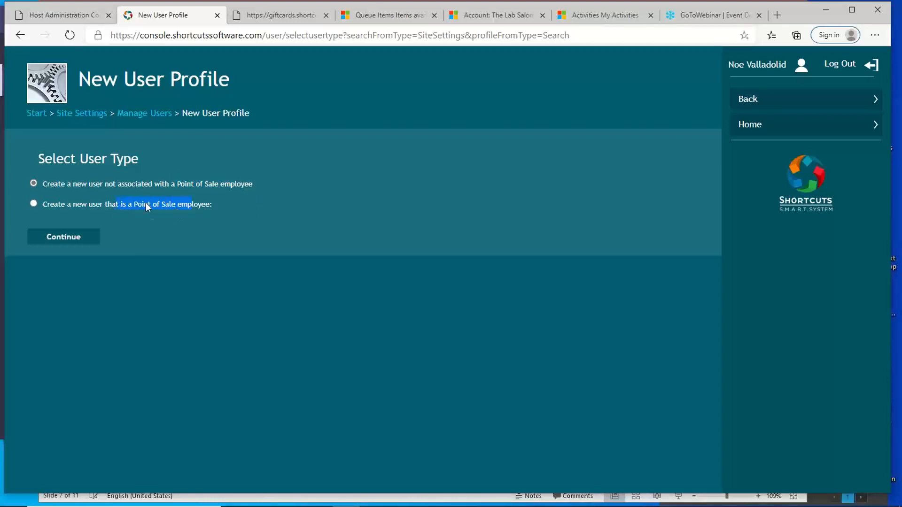
# - Base the new user on a Point of Sale employee, choosing the site Shortcuts USA - Angels Test Salon and the first listed employee, and continue
pyautogui.click(34, 205)
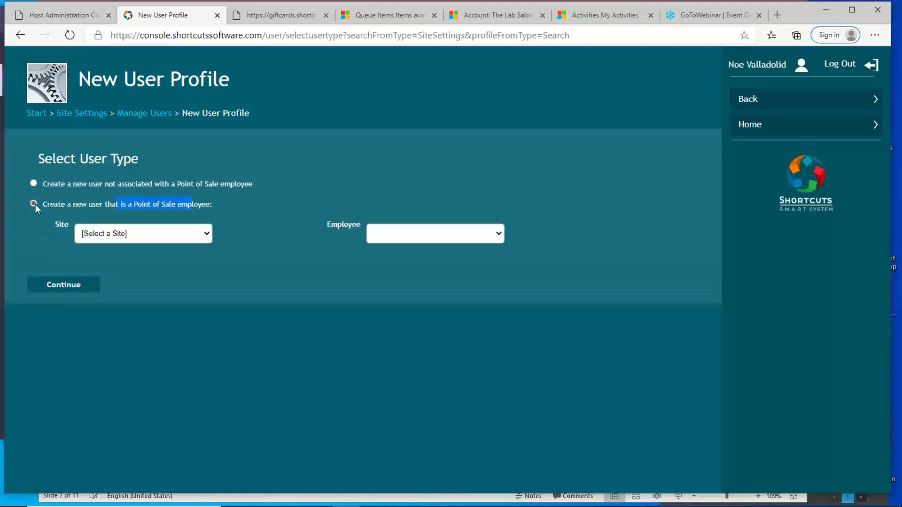
pyautogui.click(207, 234)
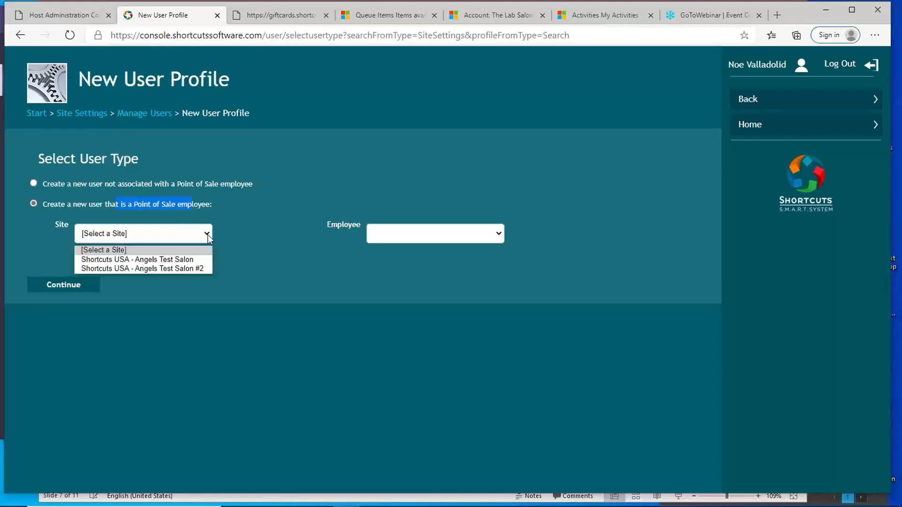
pyautogui.click(207, 234)
pyautogui.click(206, 233)
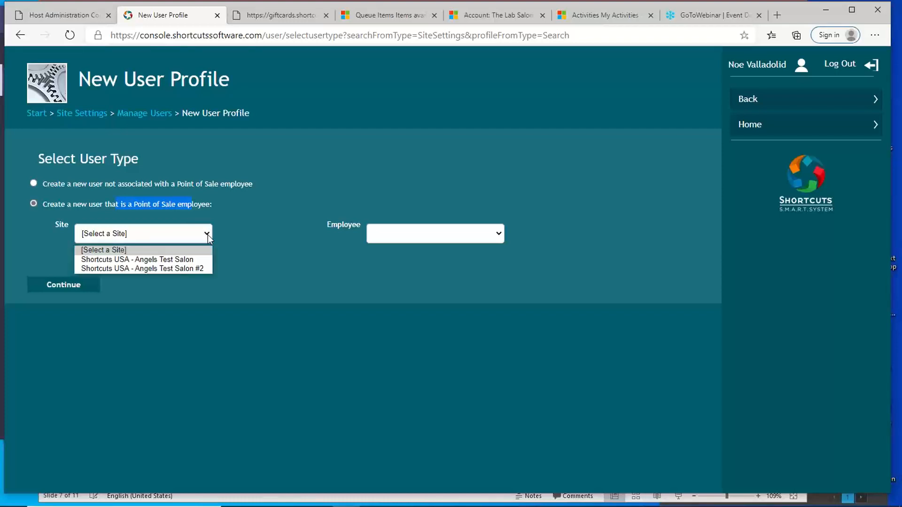
pyautogui.click(182, 261)
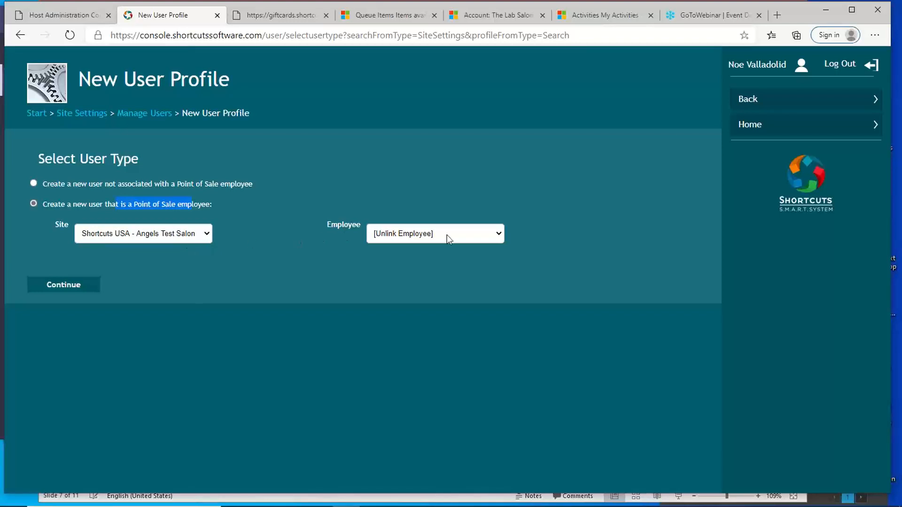
pyautogui.click(500, 234)
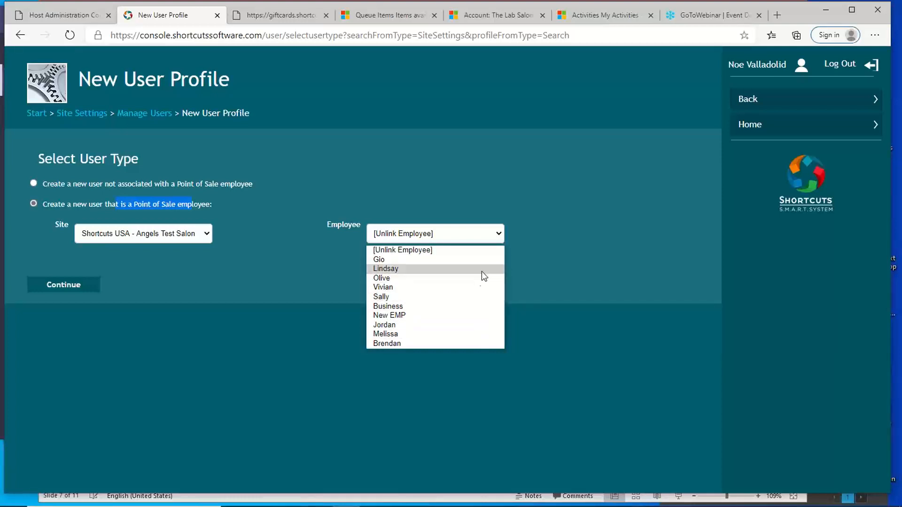
pyautogui.click(430, 266)
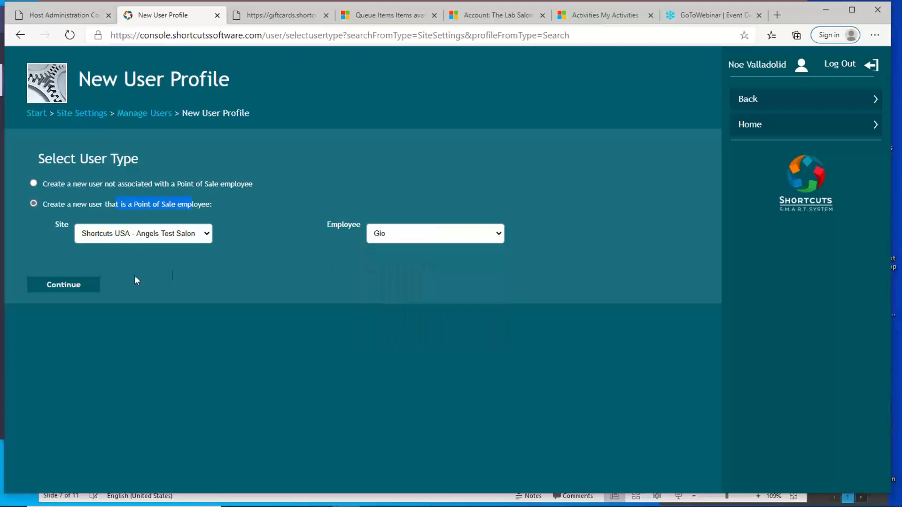
pyautogui.click(69, 285)
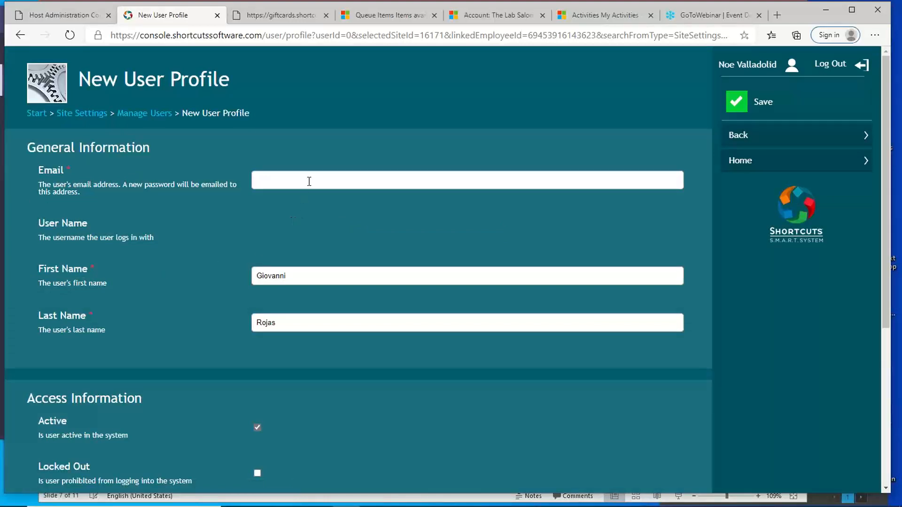
# - Enter the employee's e-mail address in the new user profile
pyautogui.click(309, 180)
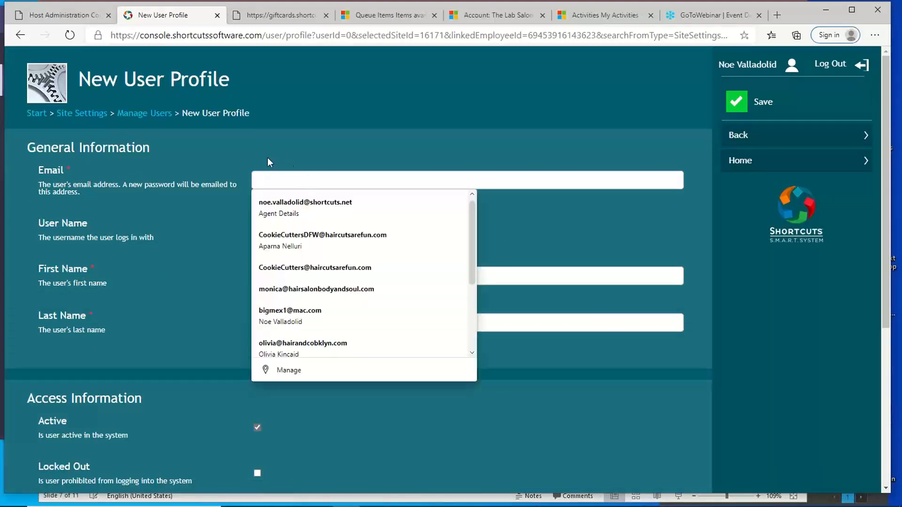
pyautogui.click(220, 166)
pyautogui.click(287, 181)
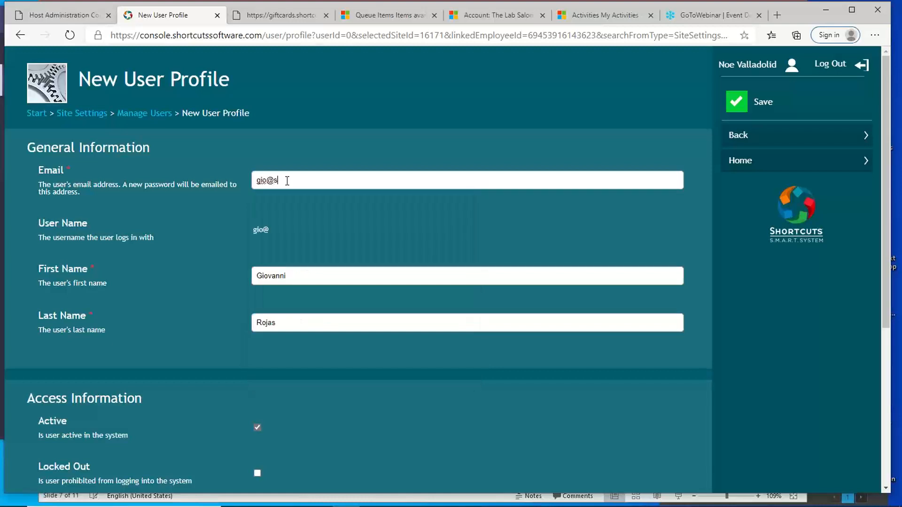
# - Try the CIC Access, Site Manager and Company Manager roles, leaving only Employee and Appointment Operator assigned to the new user
pyautogui.scroll(-5, 132, 245)
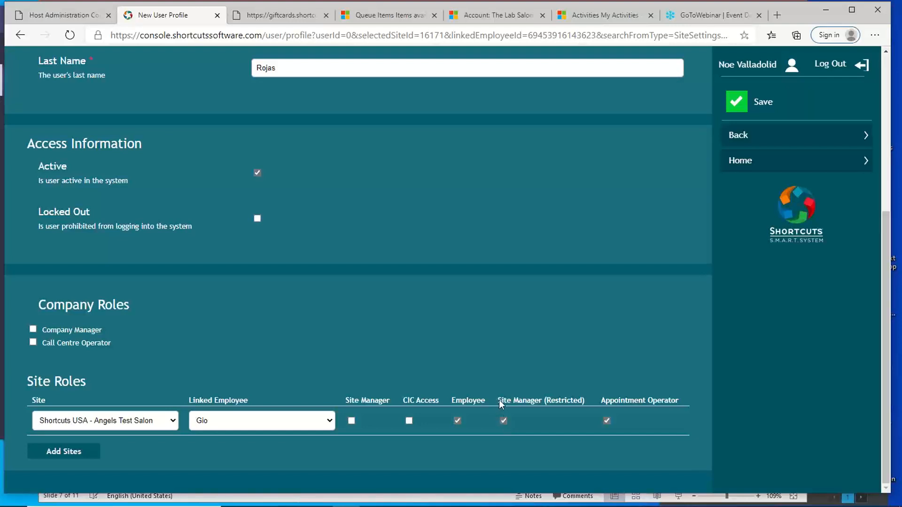
pyautogui.moveTo(499, 400); pyautogui.dragTo(539, 399)
pyautogui.moveTo(400, 401); pyautogui.dragTo(441, 402)
pyautogui.click(408, 420)
pyautogui.click(351, 420)
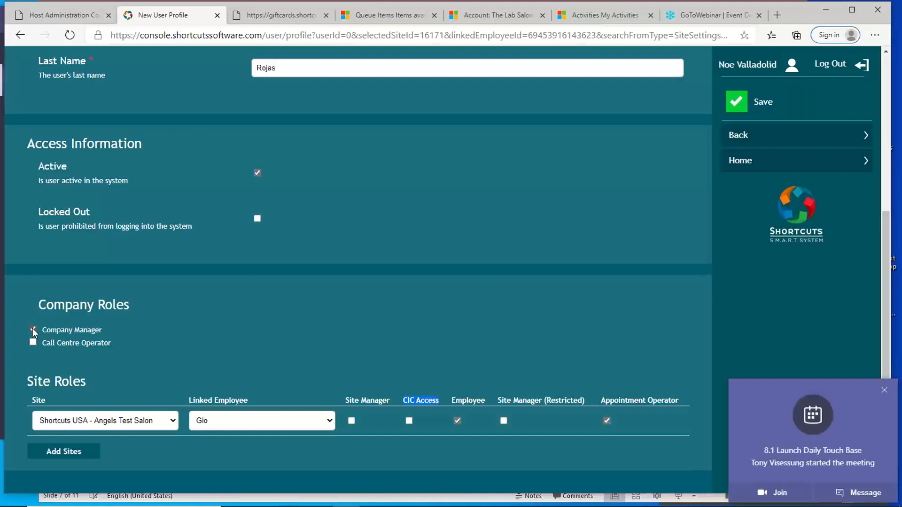
pyautogui.click(882, 390)
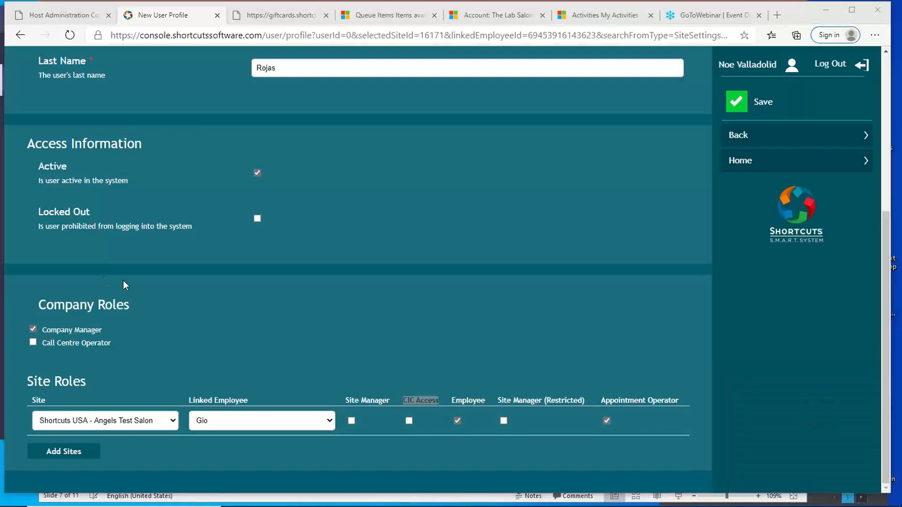
pyautogui.click(36, 330)
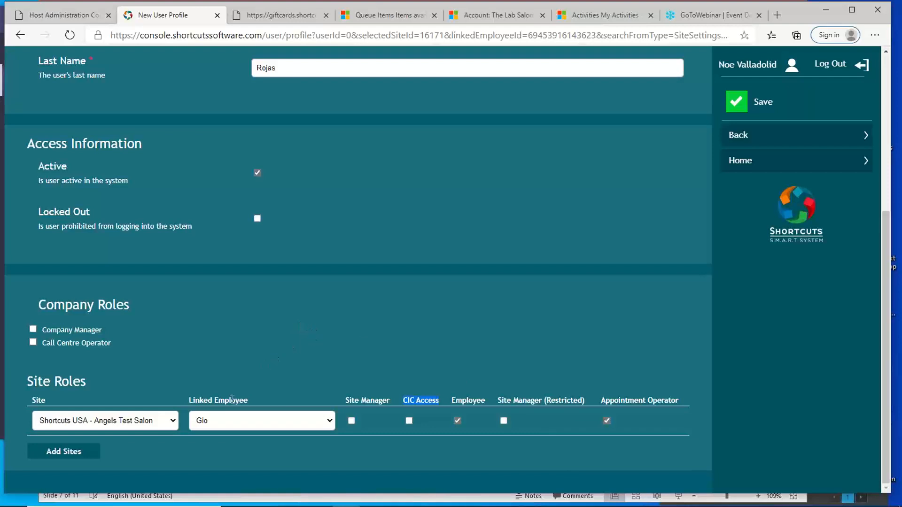
# - Add a second row to the site roles and set its site to Shortcuts USA - Angels Test Salon #2
pyautogui.click(238, 428)
pyautogui.click(238, 428)
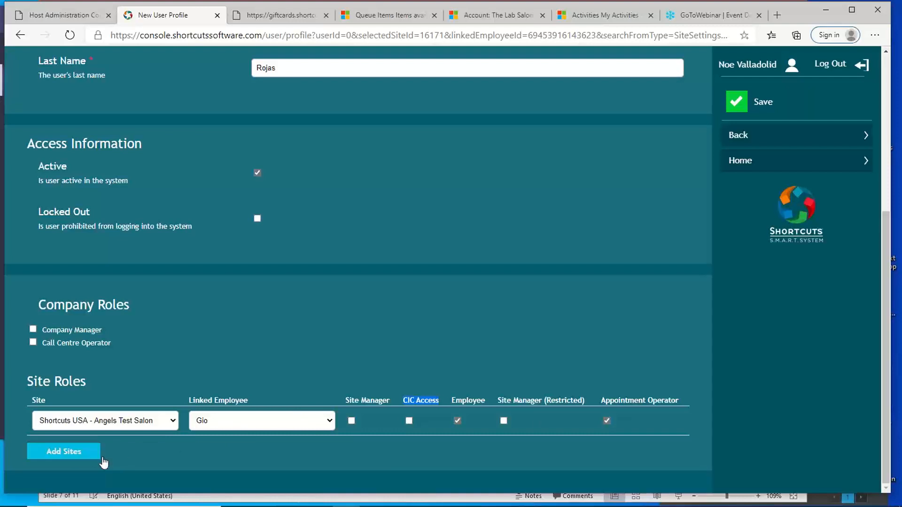
pyautogui.click(87, 458)
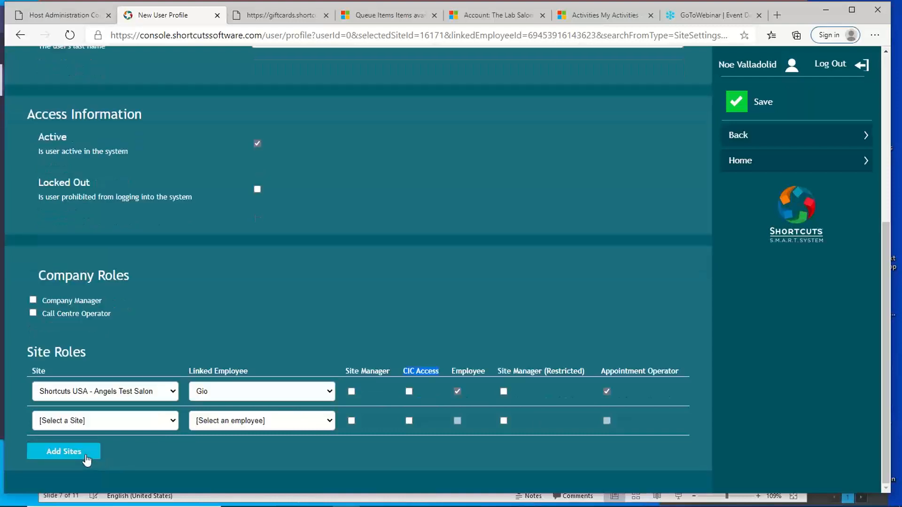
pyautogui.click(168, 425)
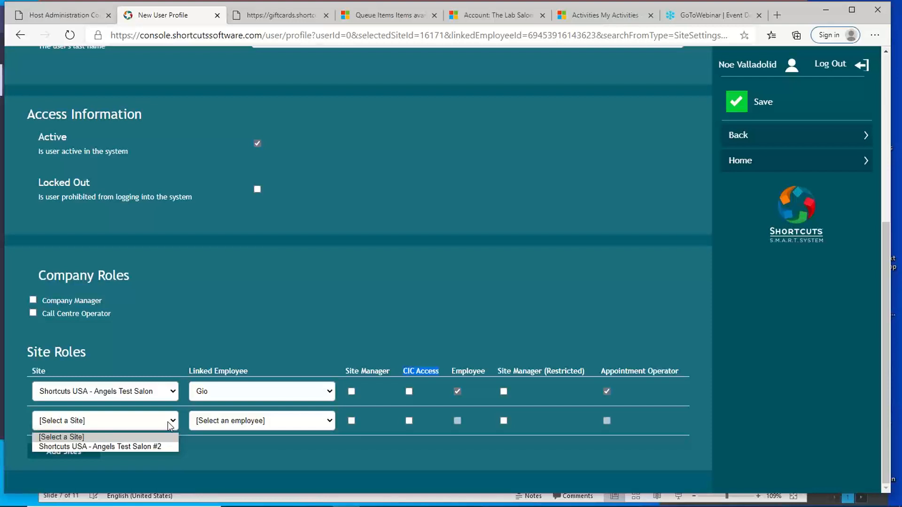
pyautogui.click(160, 447)
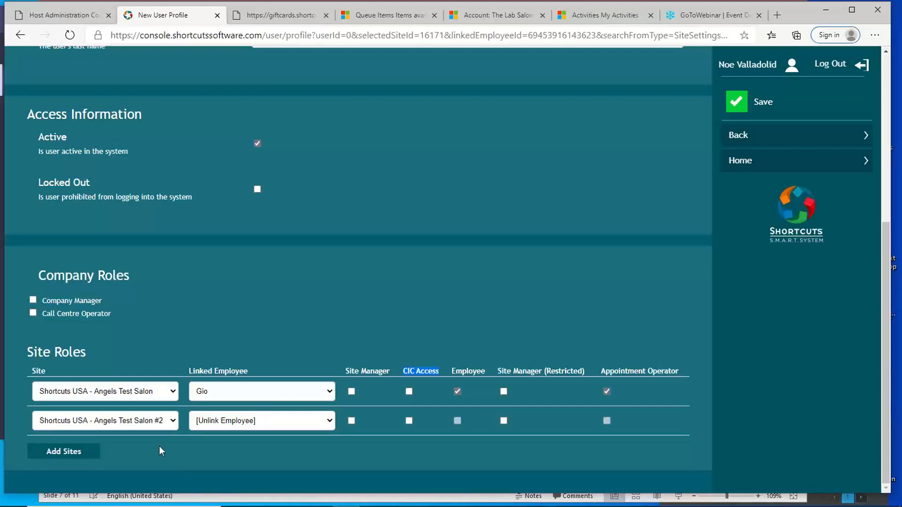
# - Check which linked employees are available for the second site
pyautogui.click(329, 419)
pyautogui.click(330, 419)
pyautogui.click(329, 419)
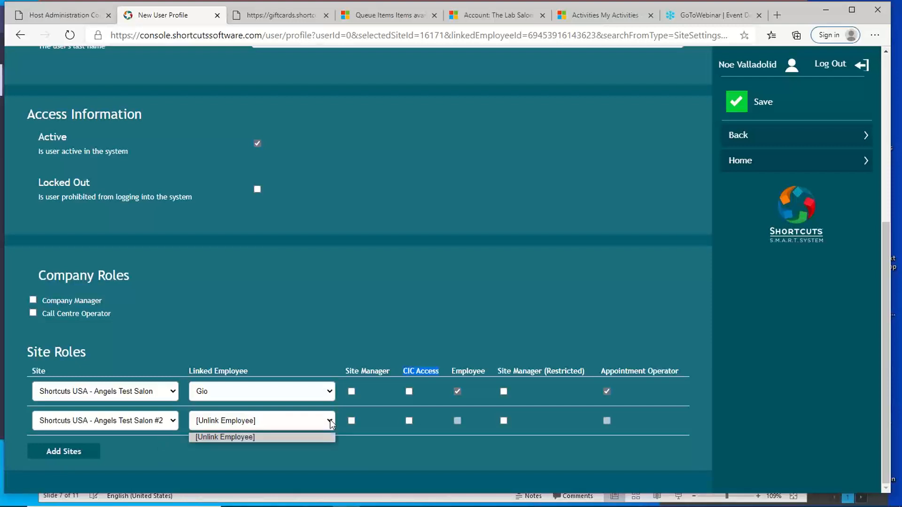
pyautogui.click(329, 419)
pyautogui.click(330, 419)
pyautogui.click(312, 425)
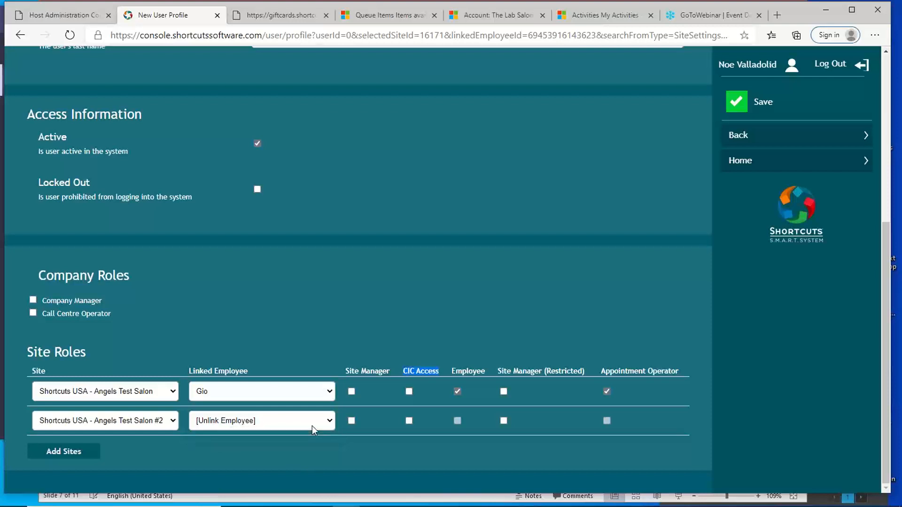
pyautogui.click(312, 426)
pyautogui.click(312, 426)
# - Reset the second row's site to [Select a Site]
pyautogui.click(173, 422)
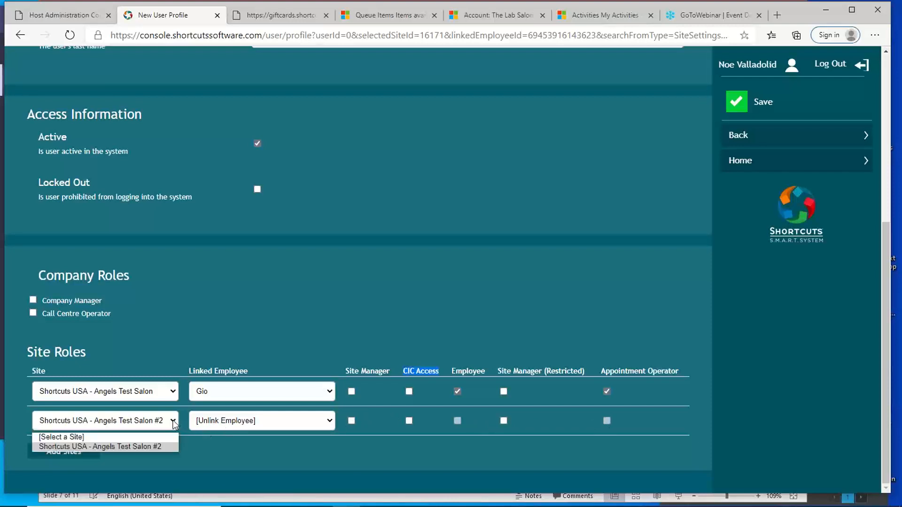
pyautogui.click(173, 421)
pyautogui.click(173, 422)
pyautogui.click(130, 438)
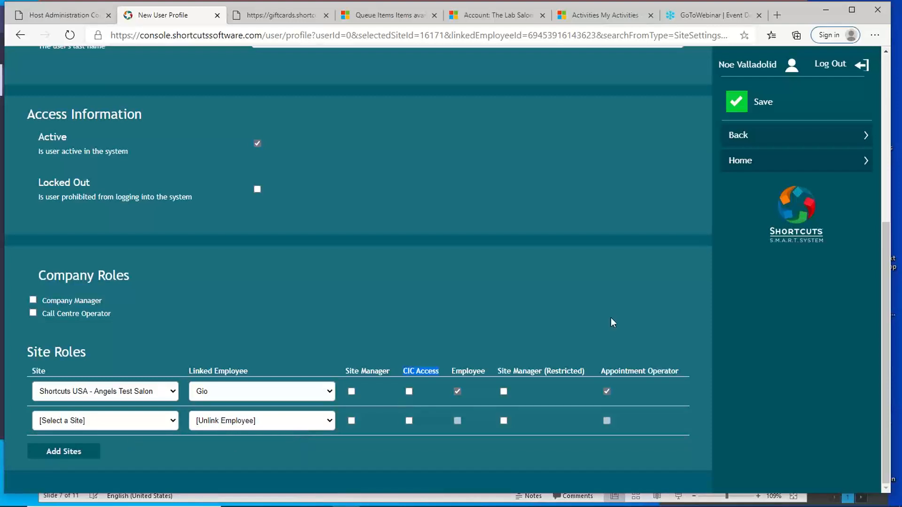
# - Leave the new user profile without saving and return to the Start page
pyautogui.scroll(6, 613, 310)
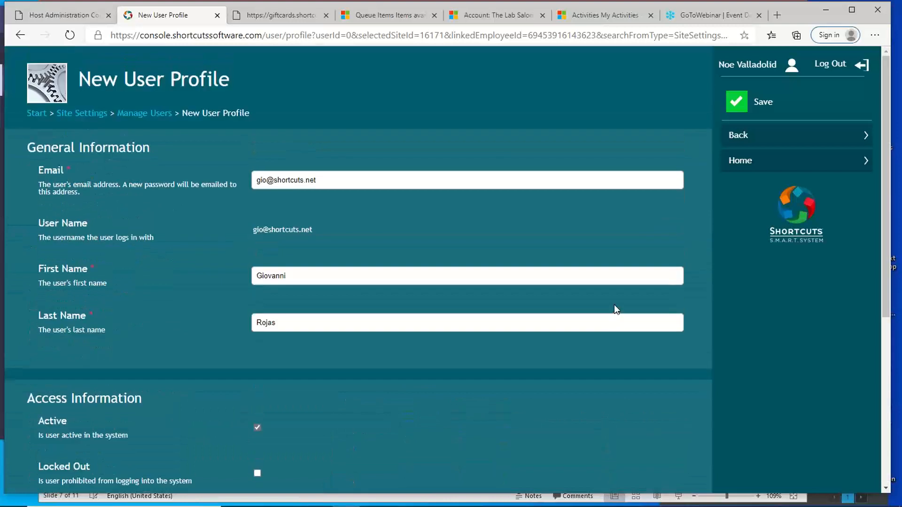
pyautogui.click(825, 10)
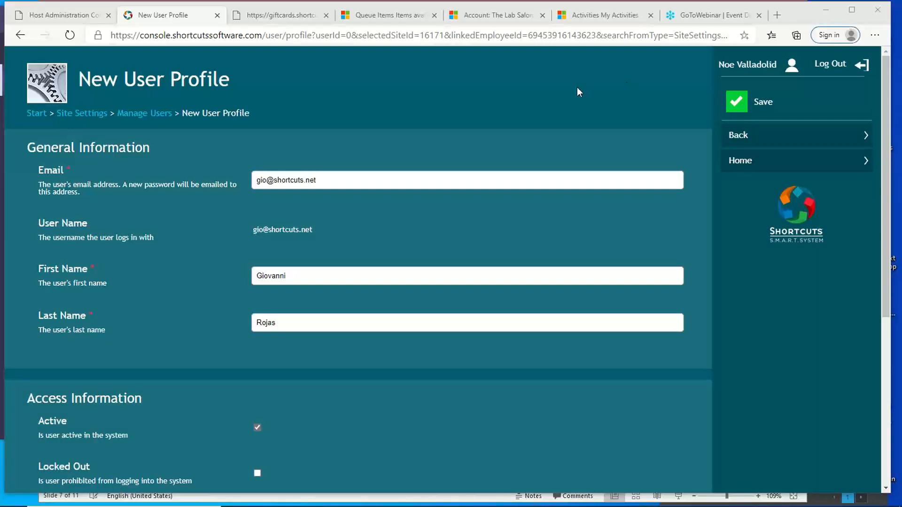
pyautogui.click(88, 116)
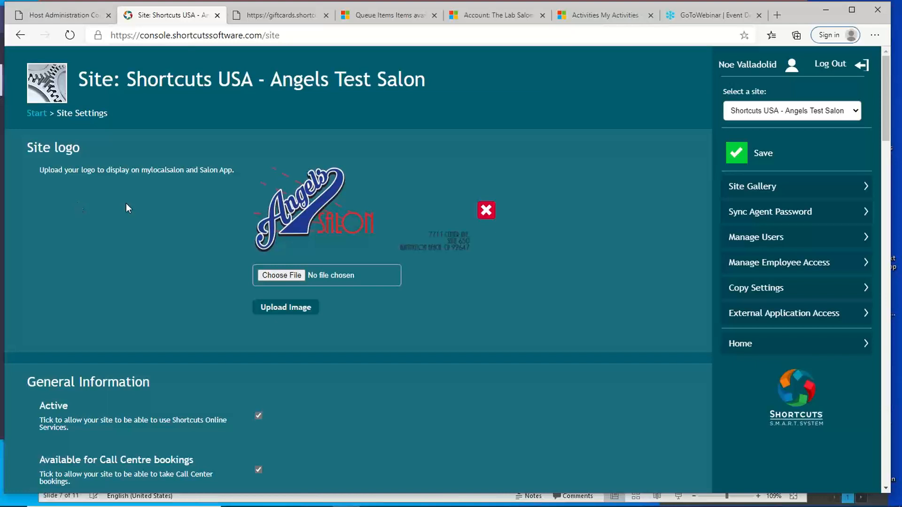
pyautogui.click(36, 113)
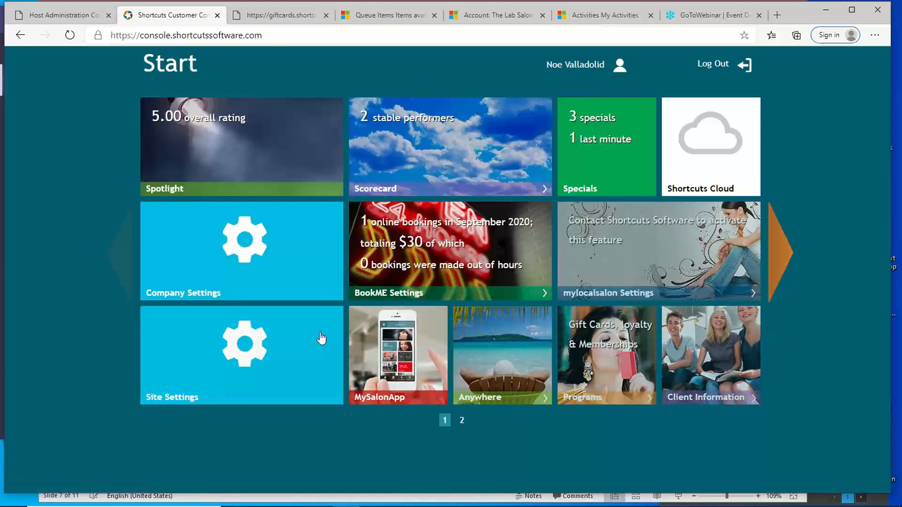
# - In Site Settings, set Client Information Card Access to allow access at all times
pyautogui.click(312, 345)
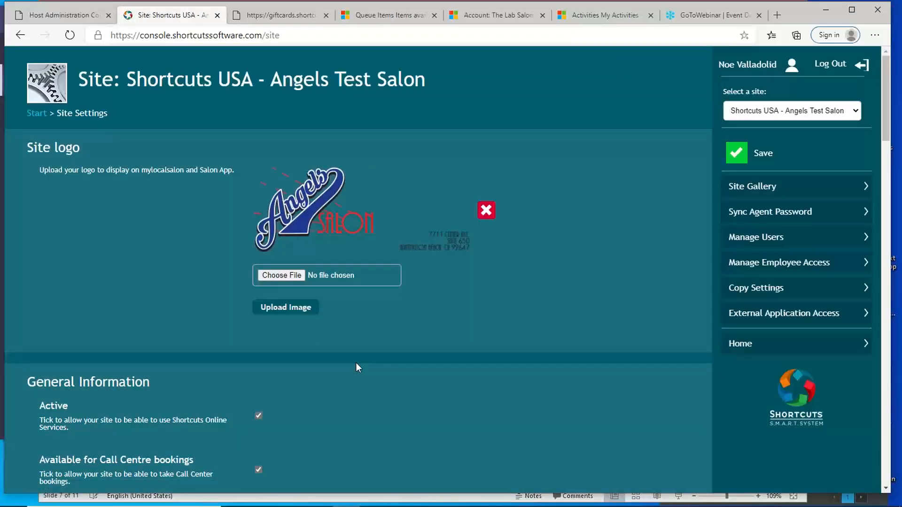
pyautogui.scroll(-12, 356, 363)
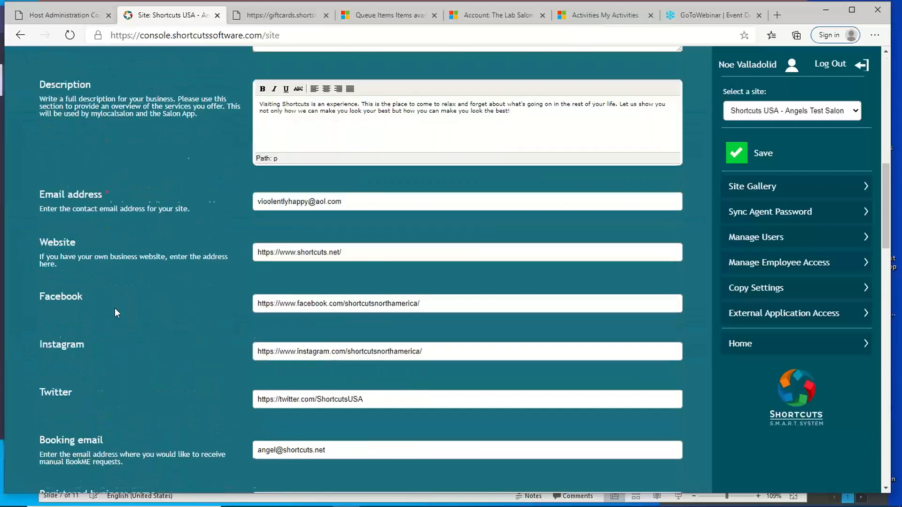
pyautogui.scroll(-12, 114, 308)
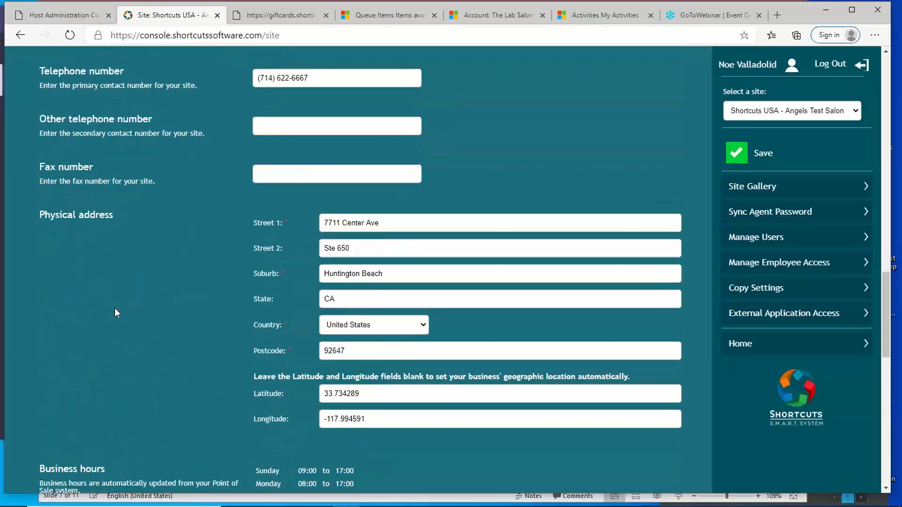
pyautogui.scroll(-9, 114, 308)
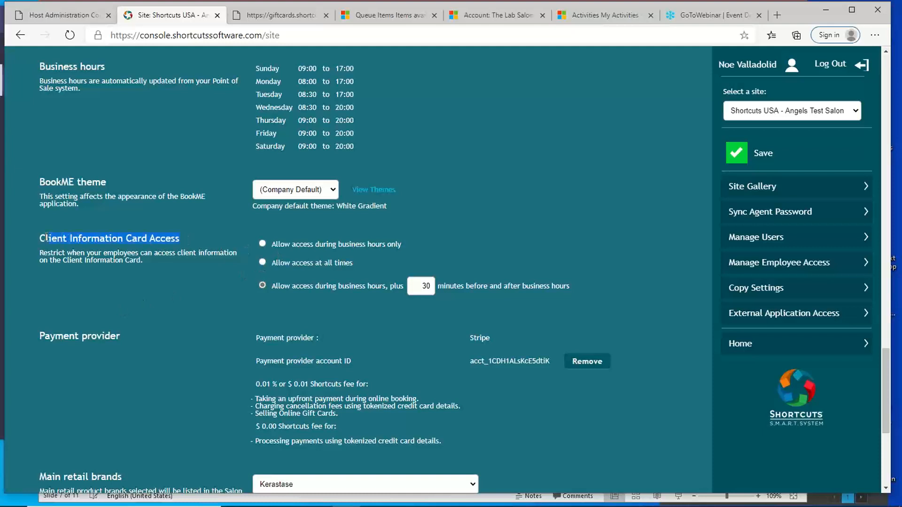
pyautogui.moveTo(47, 238); pyautogui.dragTo(39, 238)
pyautogui.click(262, 244)
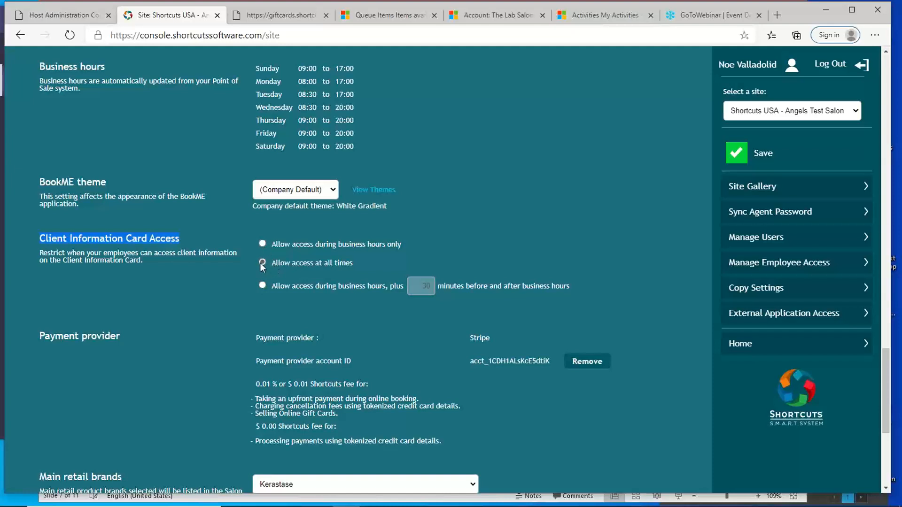
# - Try the business-hours-only option for Client Information Card Access, then select business hours plus 30 minutes before and after
pyautogui.click(263, 286)
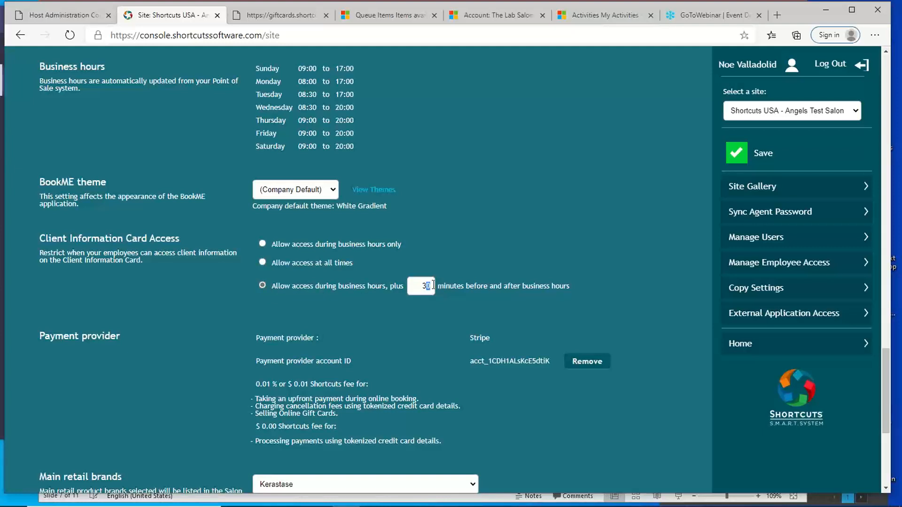
pyautogui.moveTo(420, 286); pyautogui.dragTo(437, 283)
pyautogui.click(261, 243)
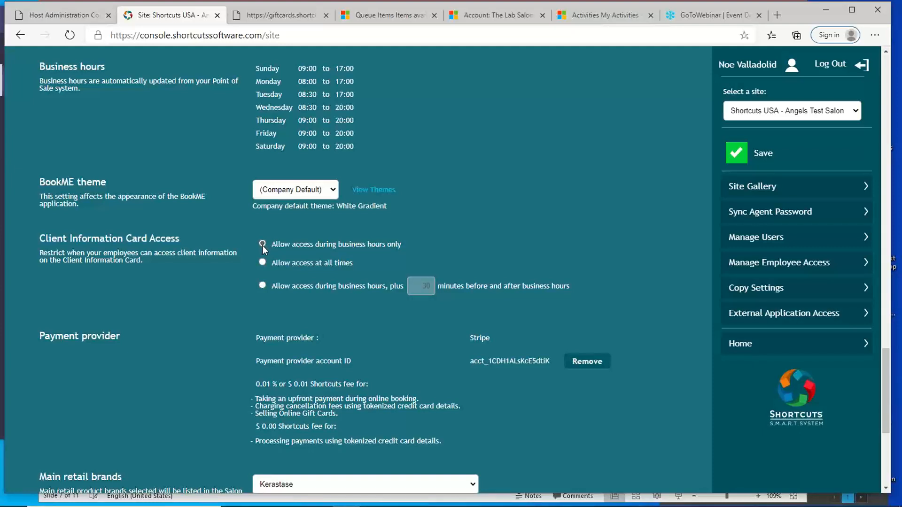
pyautogui.click(264, 284)
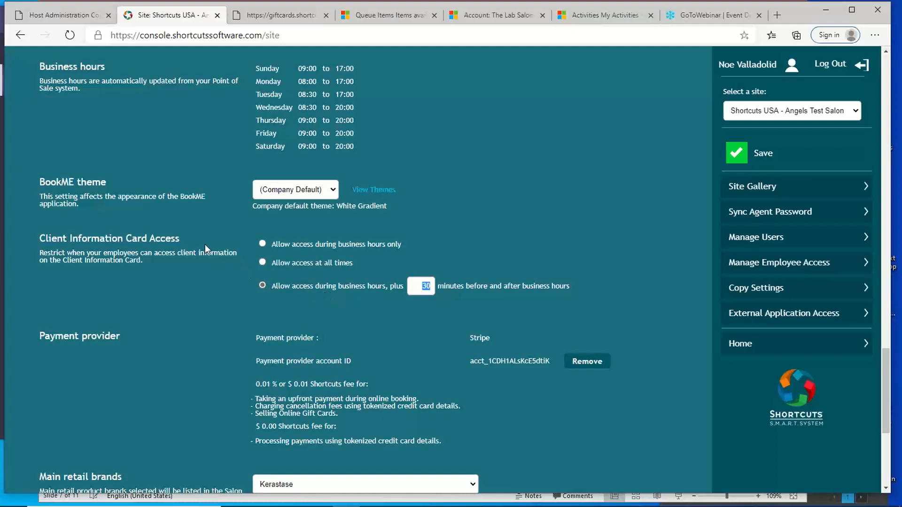
# - Leave Site Settings without saving and return to the Start page
pyautogui.scroll(12, 200, 245)
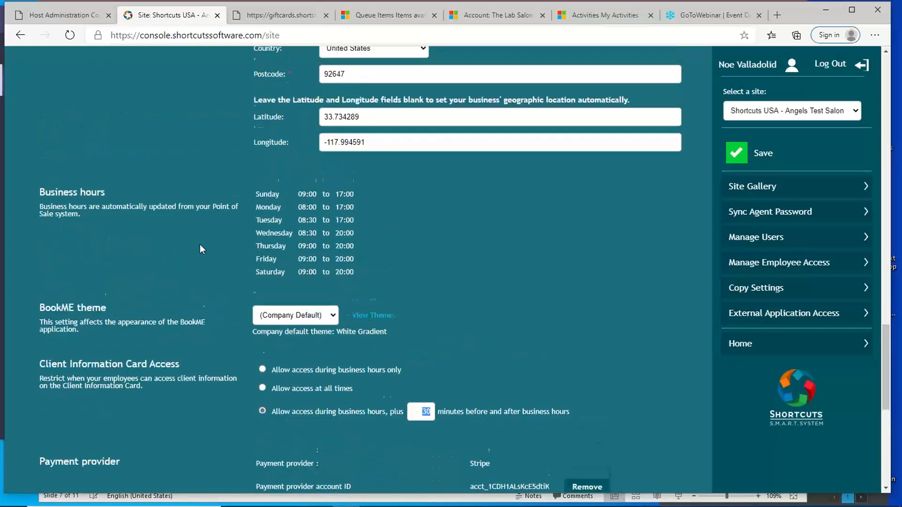
pyautogui.scroll(15, 199, 244)
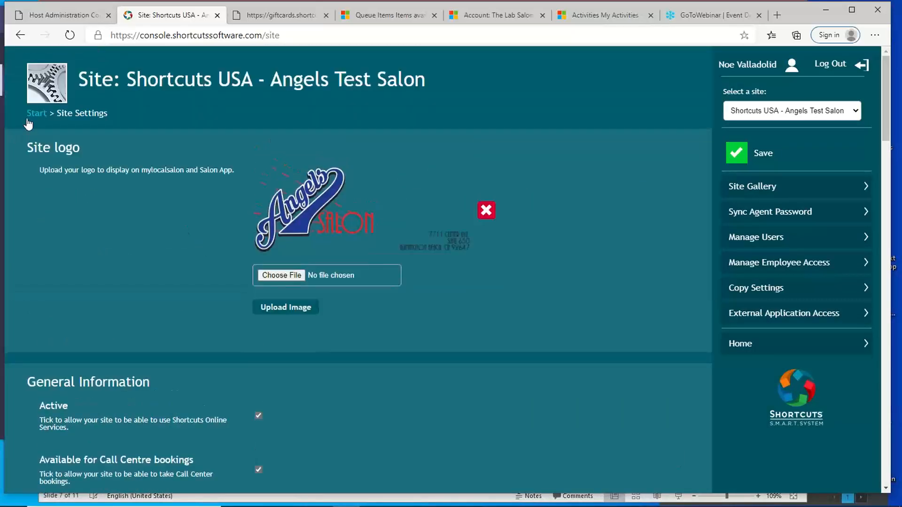
pyautogui.click(31, 114)
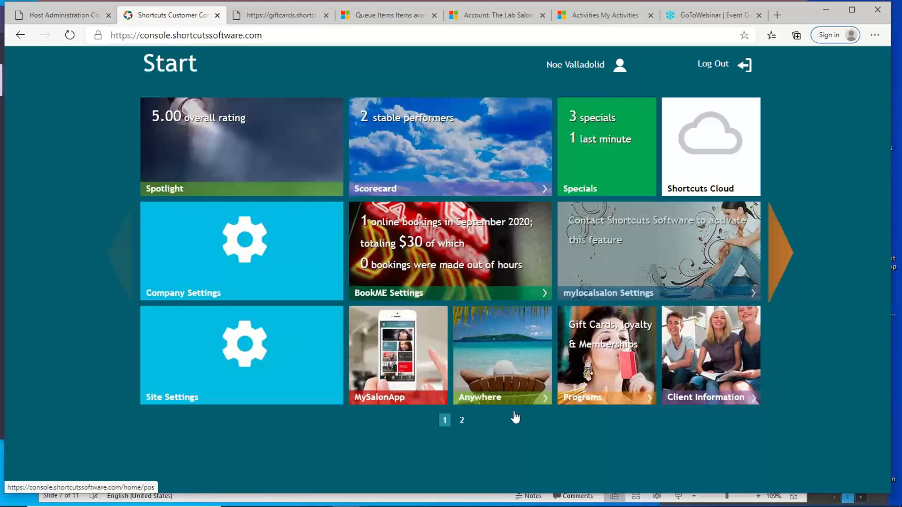
# - Switch to Anywhere-Basics.pptx in PowerPoint, start the slide show from the "Add access to Anywhere" slide and reveal its first bullet
pyautogui.moveTo(510, 506)
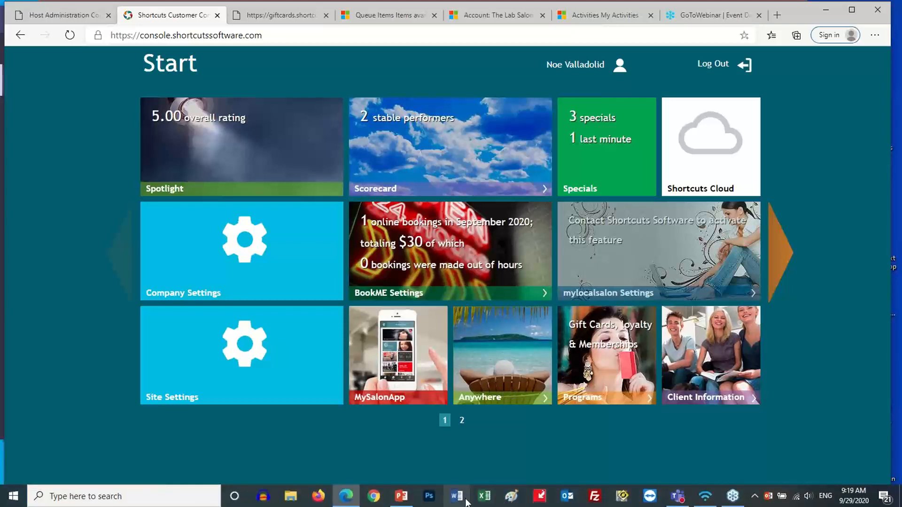
pyautogui.click(405, 501)
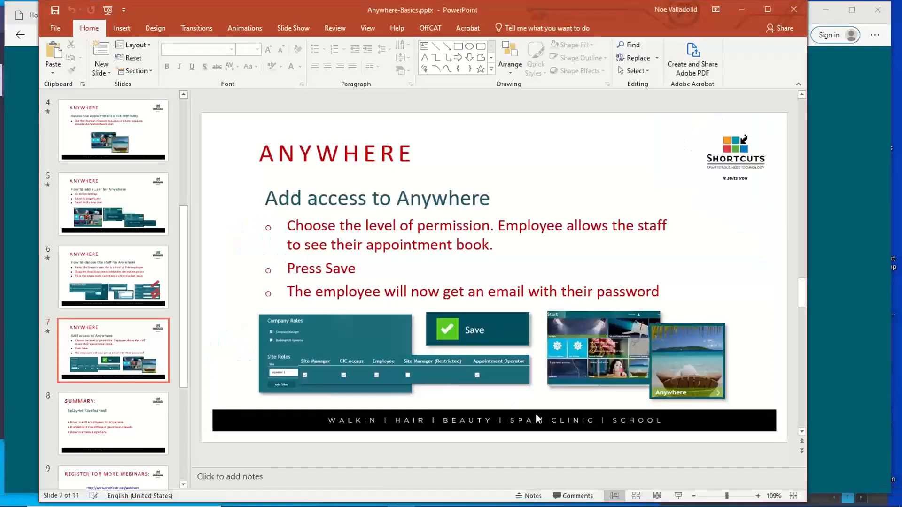
pyautogui.click(677, 496)
pyautogui.click(452, 287)
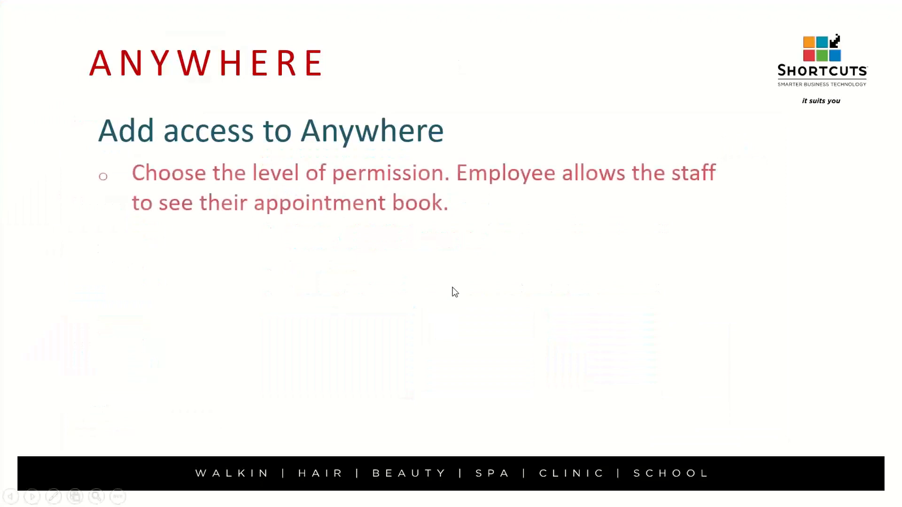